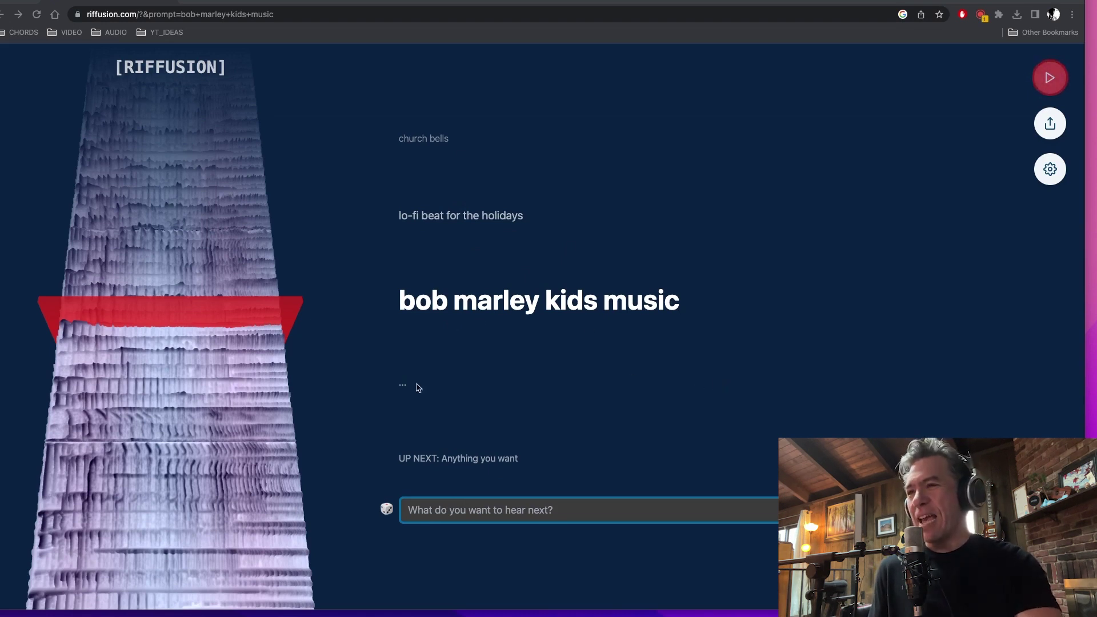
Step: Play the 'bob marley kids music' riff for a while, then pause it
{"action": "left_click", "coordinate": [1036, 87]}
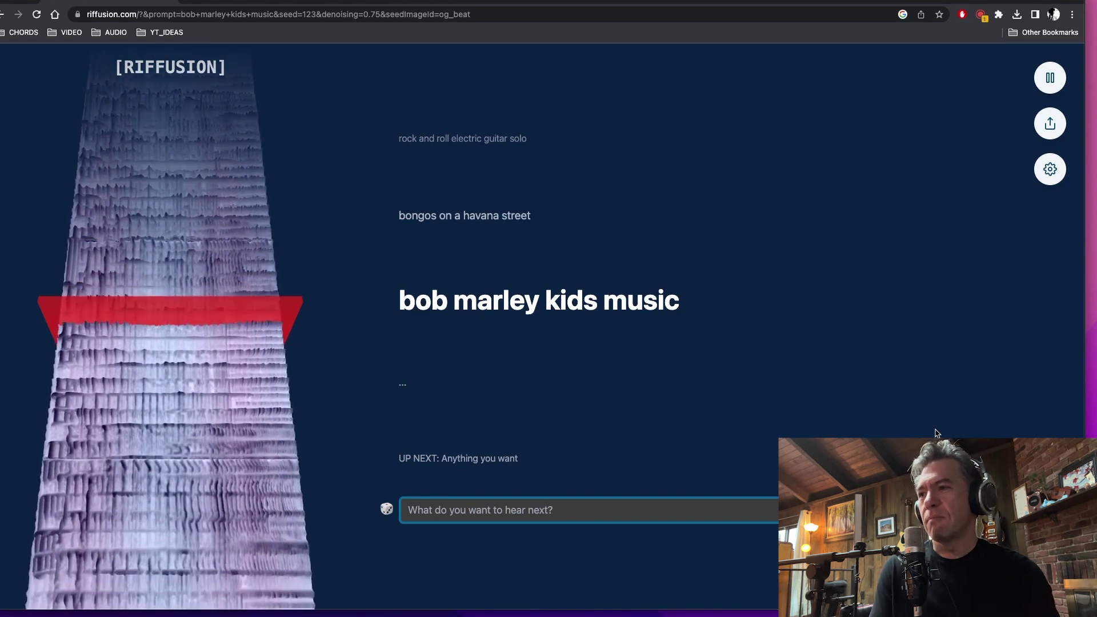
{"action": "key", "text": "space"}
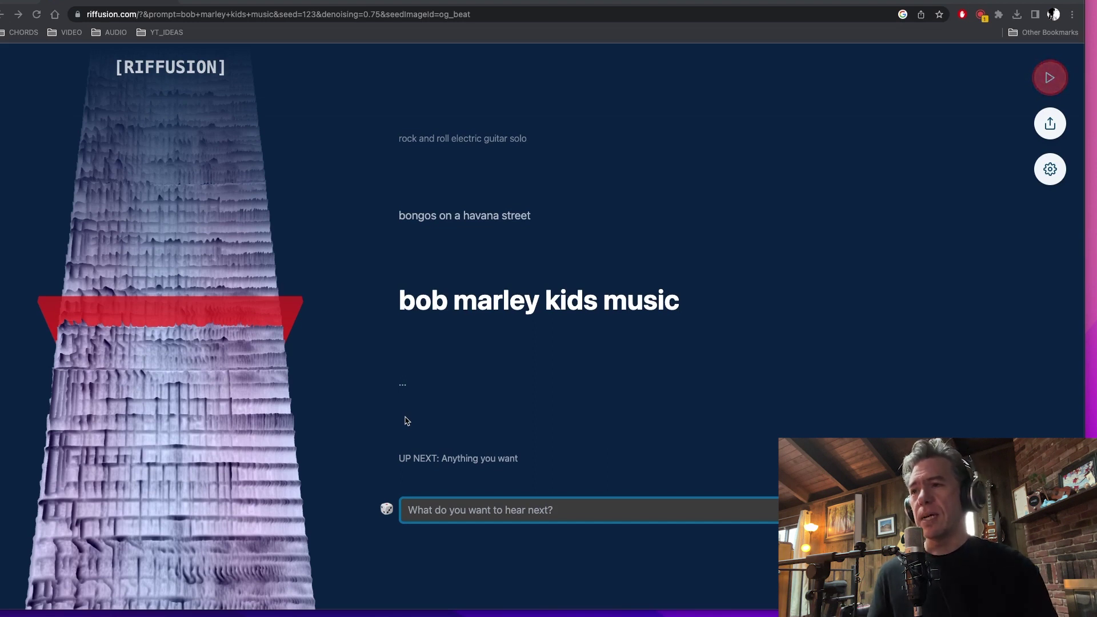
Step: Start a new prompt in the 'What do you want to hear next?' field
{"action": "left_click", "coordinate": [507, 509]}
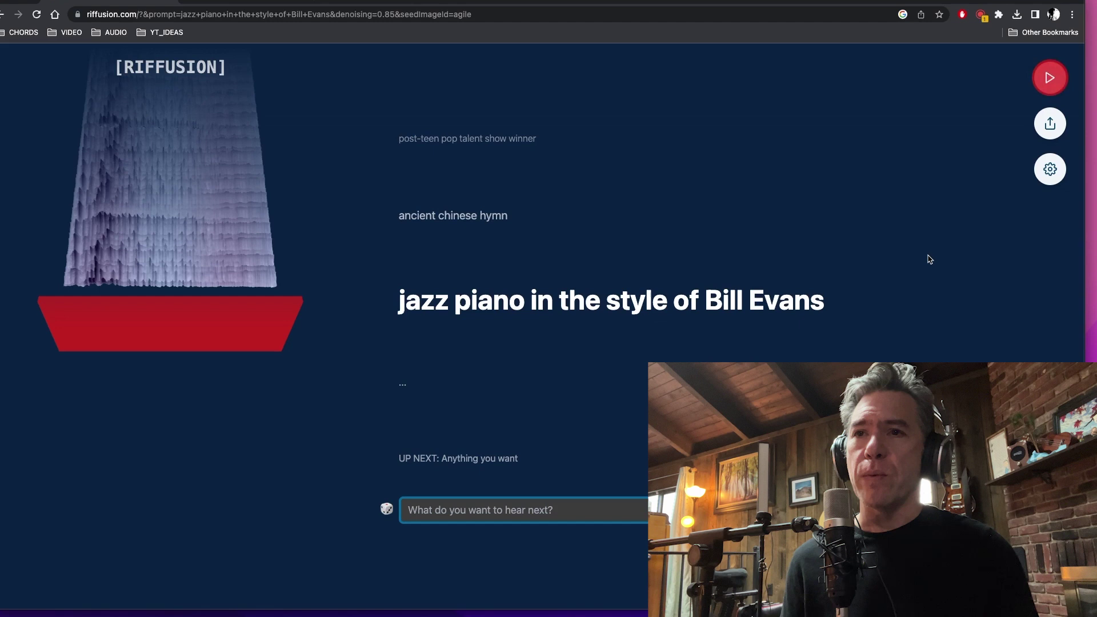
Step: In Settings, keep the Agile seed image and 0.85 denoising, then close it to resume the riff
{"action": "left_click", "coordinate": [1048, 177]}
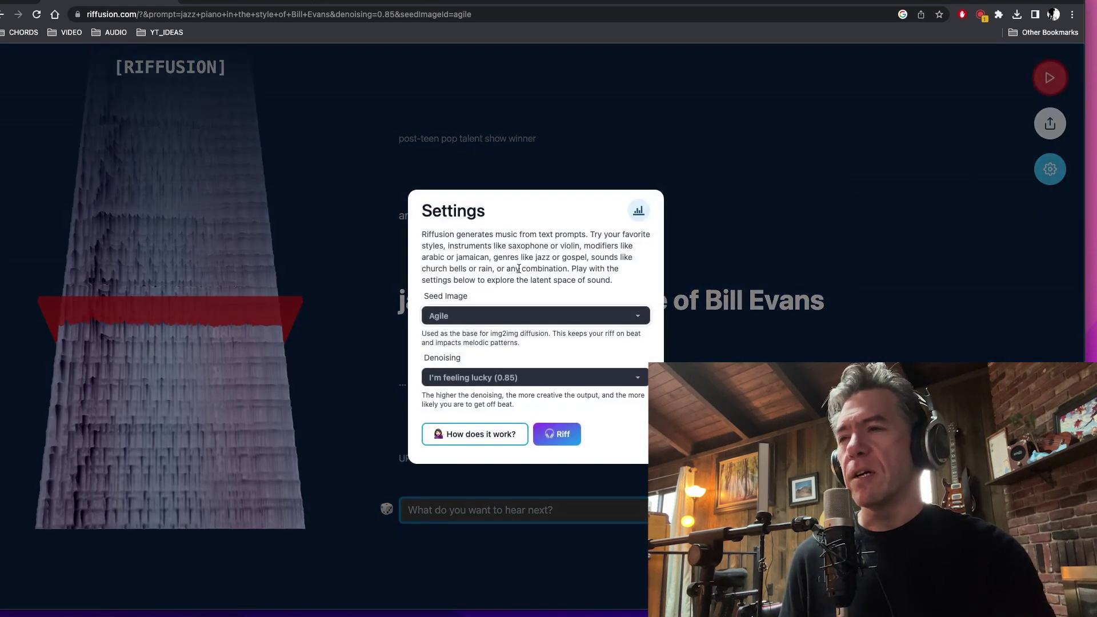
{"action": "left_click", "coordinate": [475, 318]}
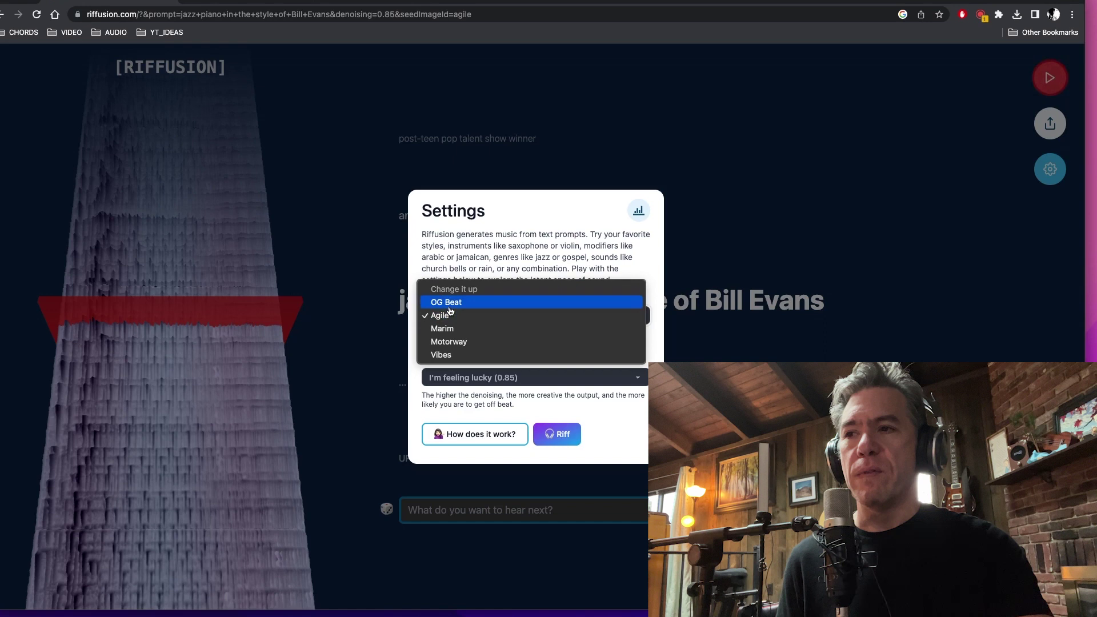
{"action": "left_click", "coordinate": [509, 243]}
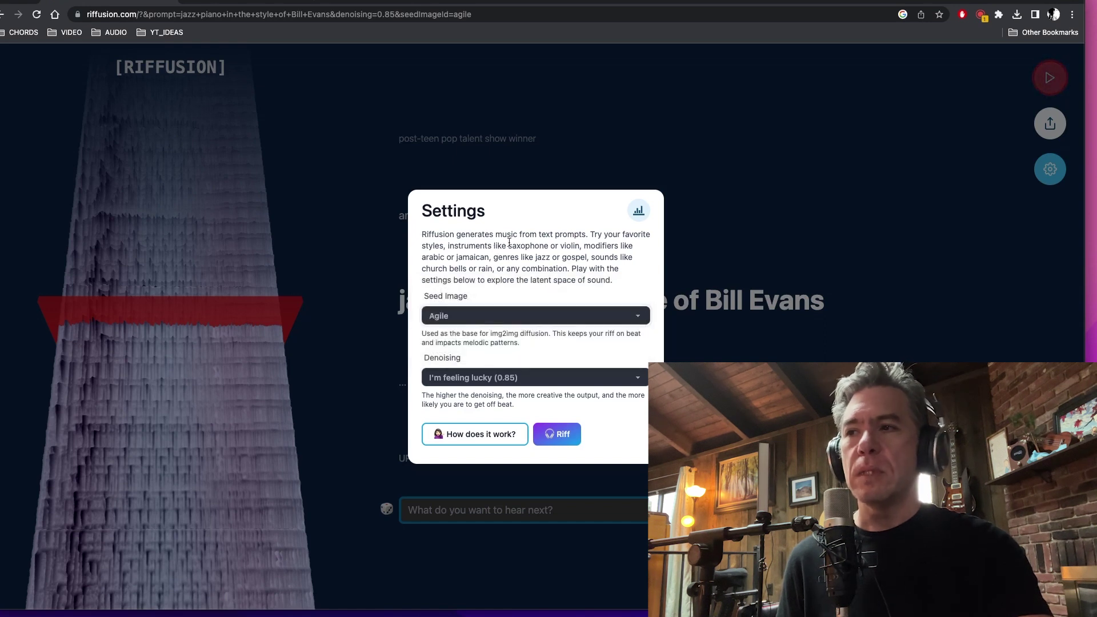
{"action": "left_click", "coordinate": [470, 377]}
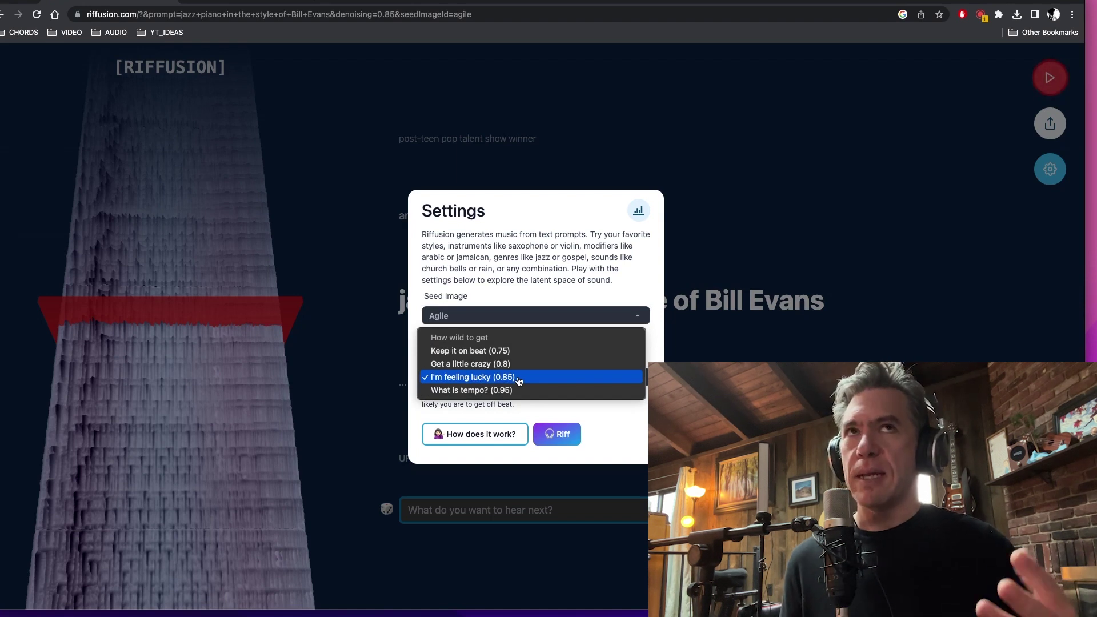
{"action": "left_click", "coordinate": [518, 377]}
{"action": "left_click", "coordinate": [694, 343]}
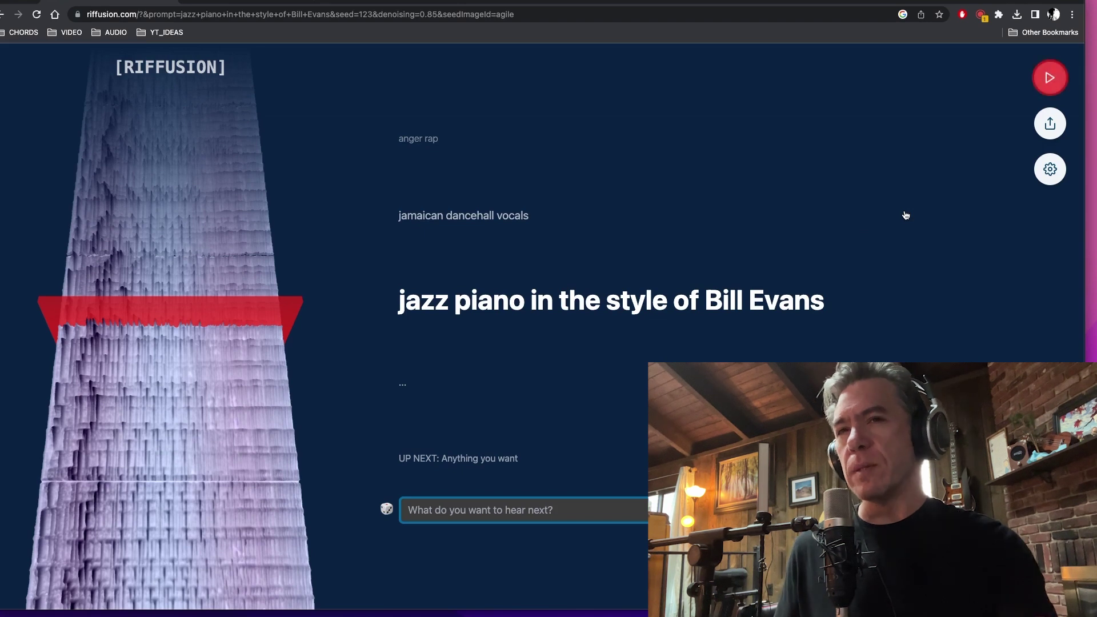
{"action": "left_click", "coordinate": [1049, 170]}
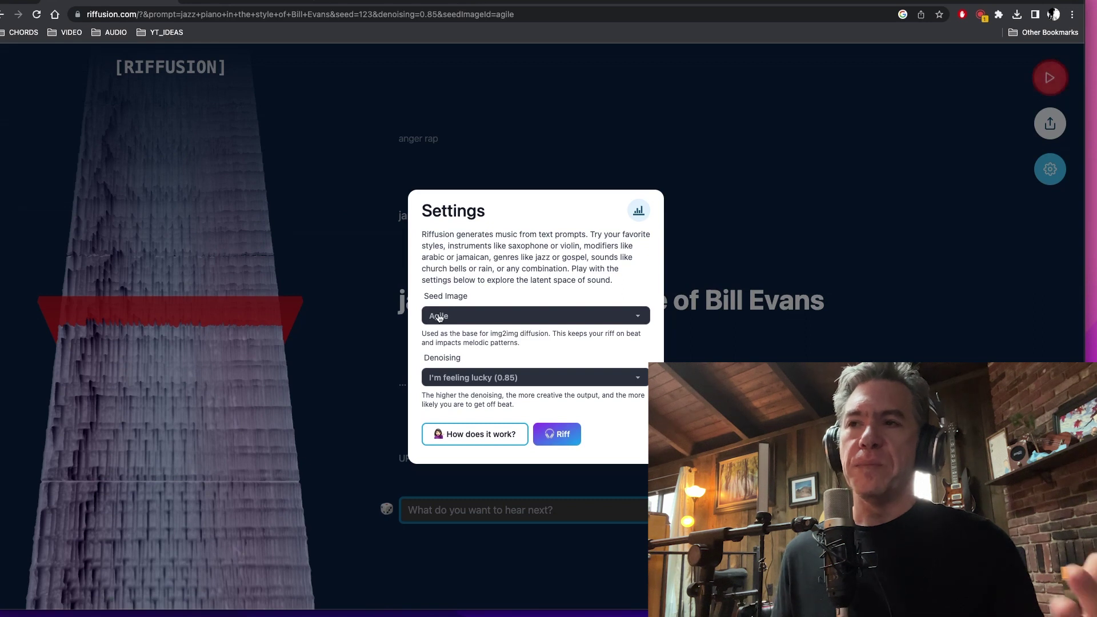
{"action": "left_click", "coordinate": [570, 444]}
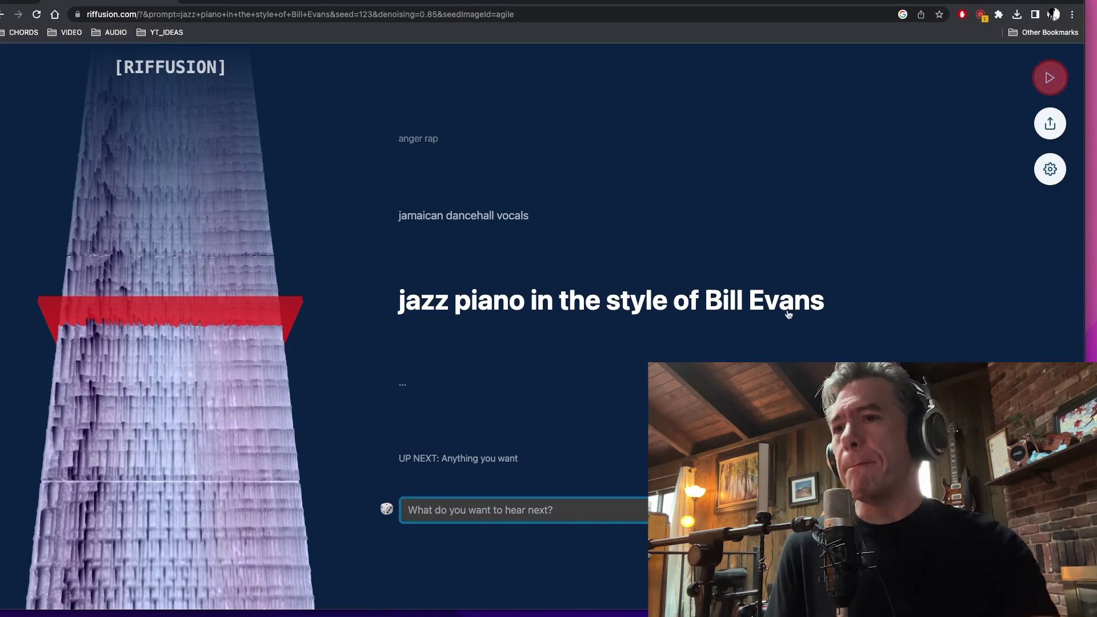
Step: Cancel the share dialog and bring up the Sample recorder extension to capture the riff as 'Evans'
{"action": "left_click", "coordinate": [1051, 124]}
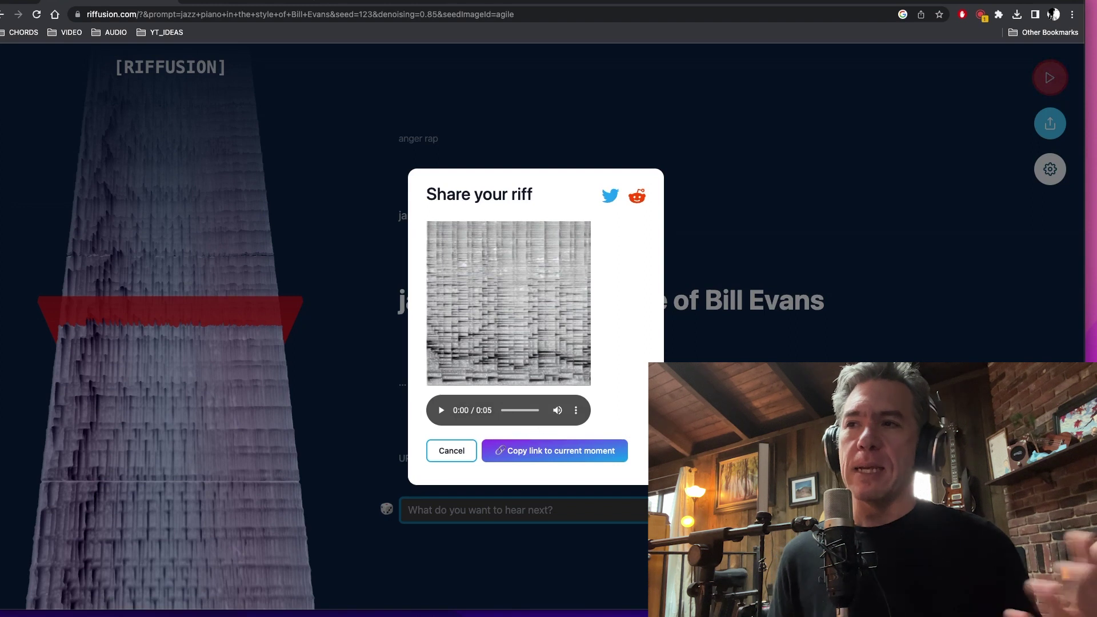
{"action": "left_click", "coordinate": [432, 461]}
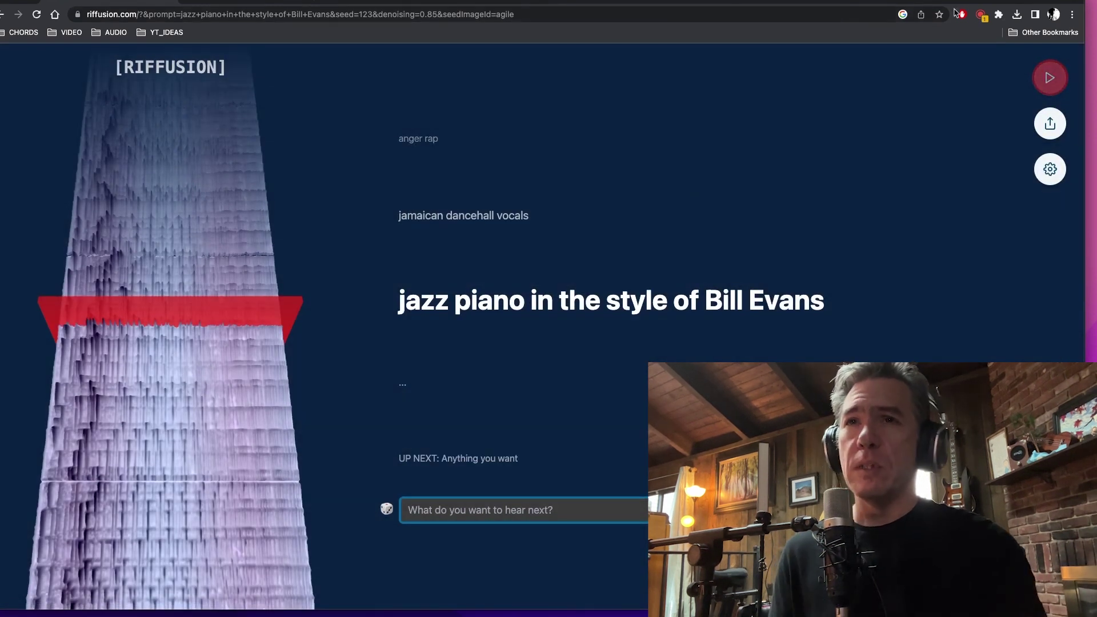
{"action": "left_click", "coordinate": [981, 15]}
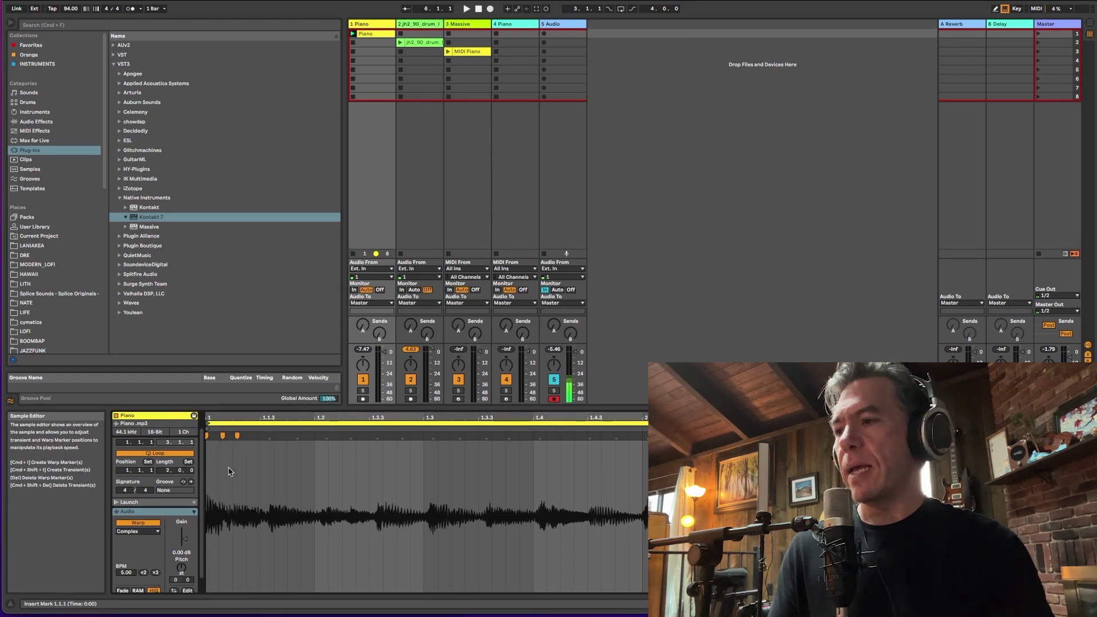
Step: Launch scene 1, convert the Piano clip's harmony to a MIDI track, and show its Analog device chain
{"action": "left_click", "coordinate": [1039, 35]}
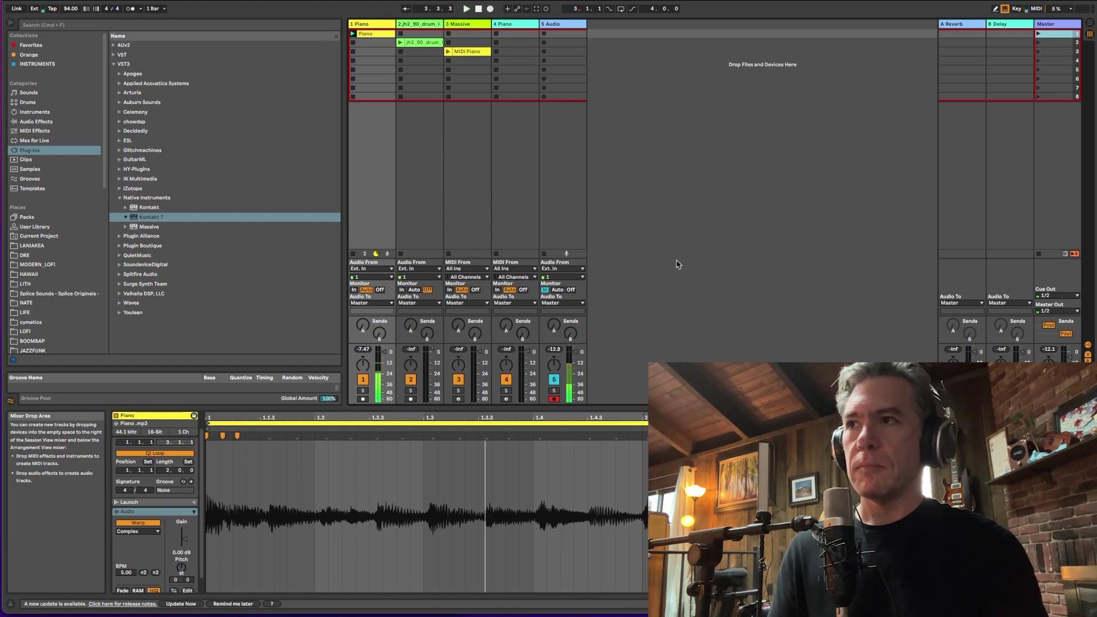
{"action": "right_click", "coordinate": [375, 36]}
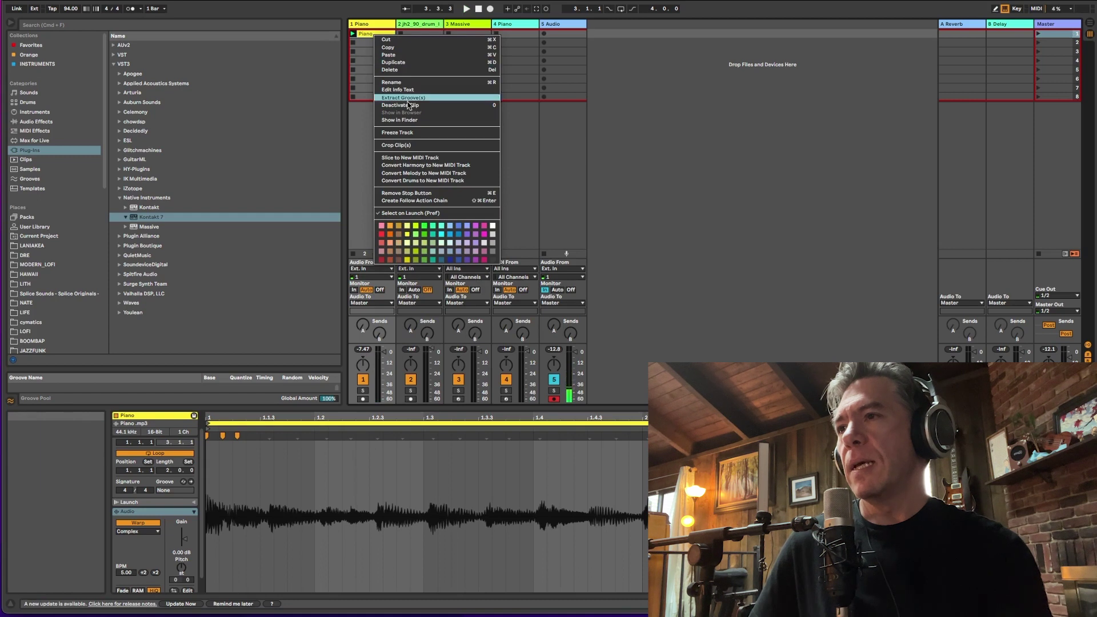
{"action": "left_click", "coordinate": [437, 166]}
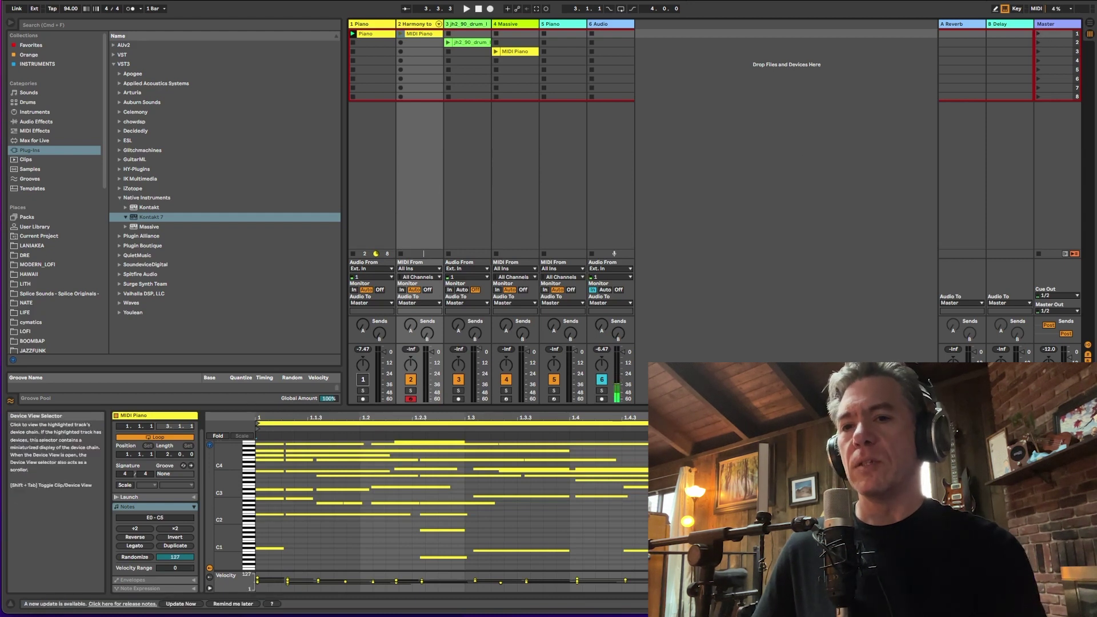
{"action": "key", "text": "shift+Tab"}
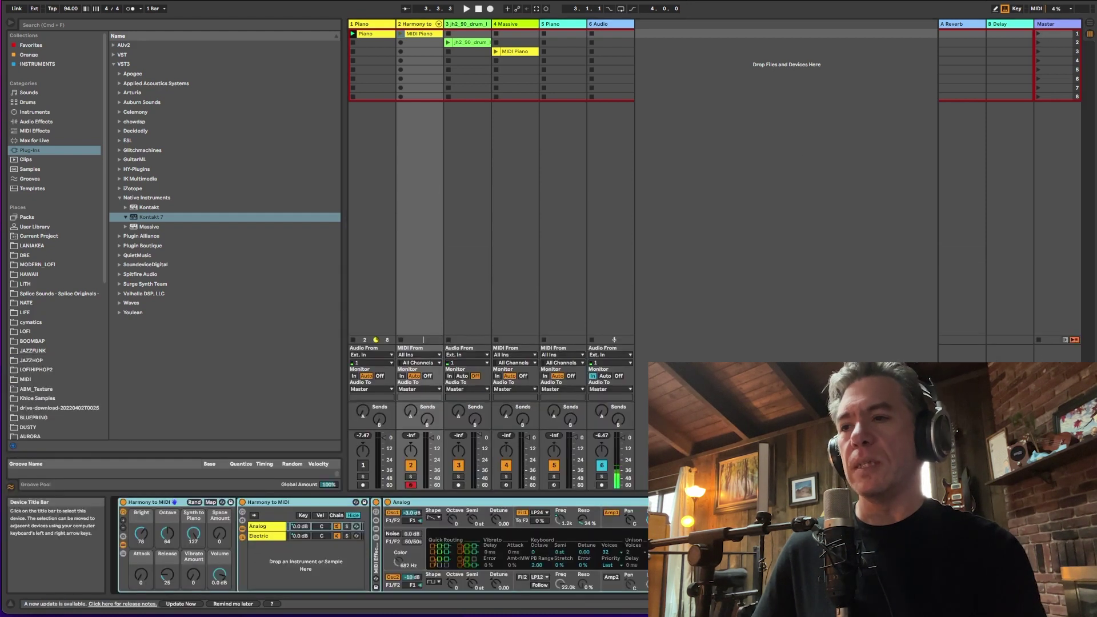
Step: Launch scene 1 and delete the MIDI Piano clip's upper notes, keeping only the low bass notes
{"action": "left_click", "coordinate": [1039, 36]}
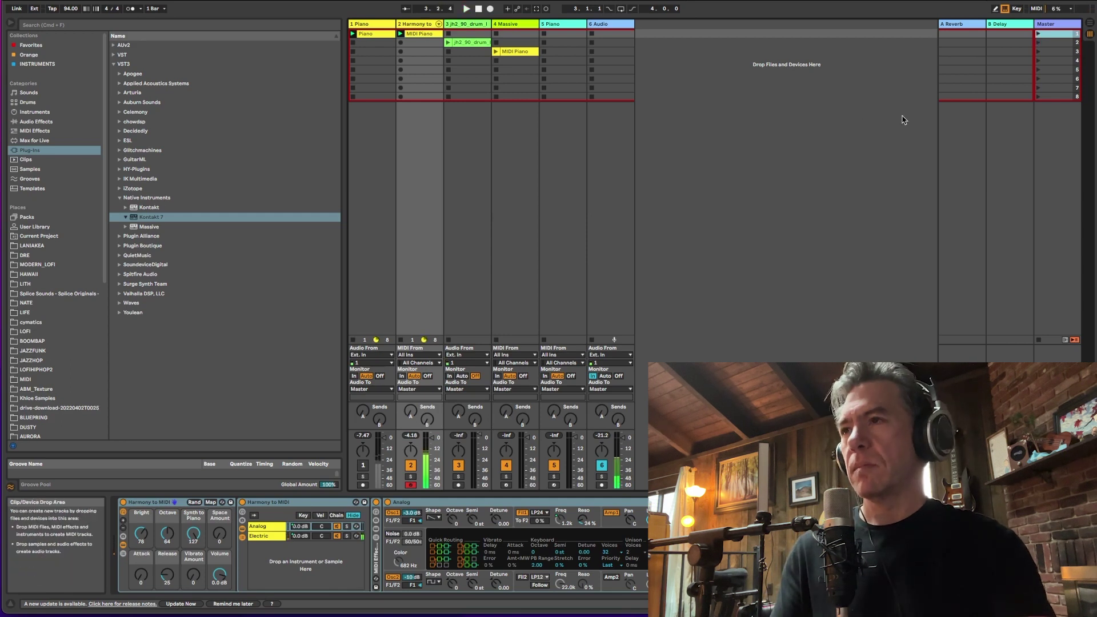
{"action": "key", "text": "shift+Tab"}
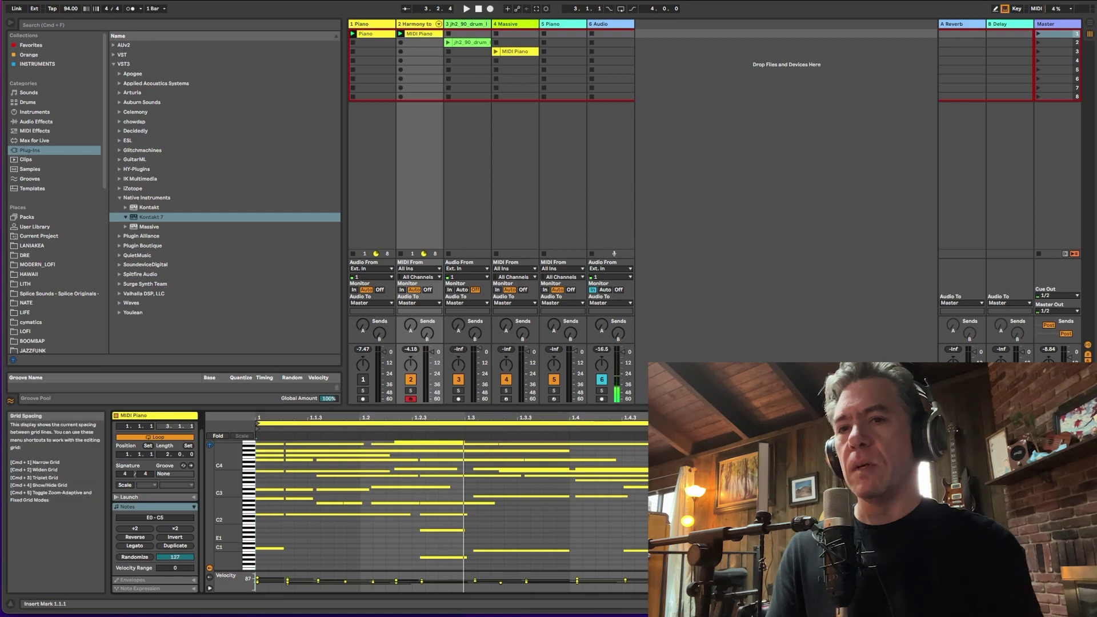
{"action": "left_click_drag", "start_coordinate": [652, 546], "coordinate": [258, 418]}
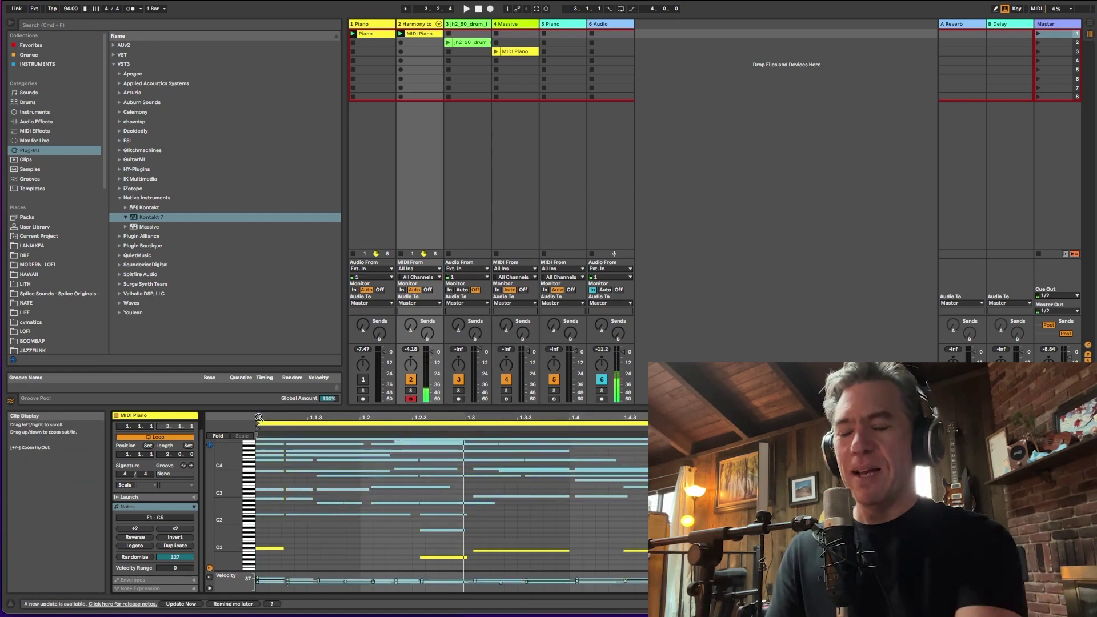
{"action": "key", "text": "Delete"}
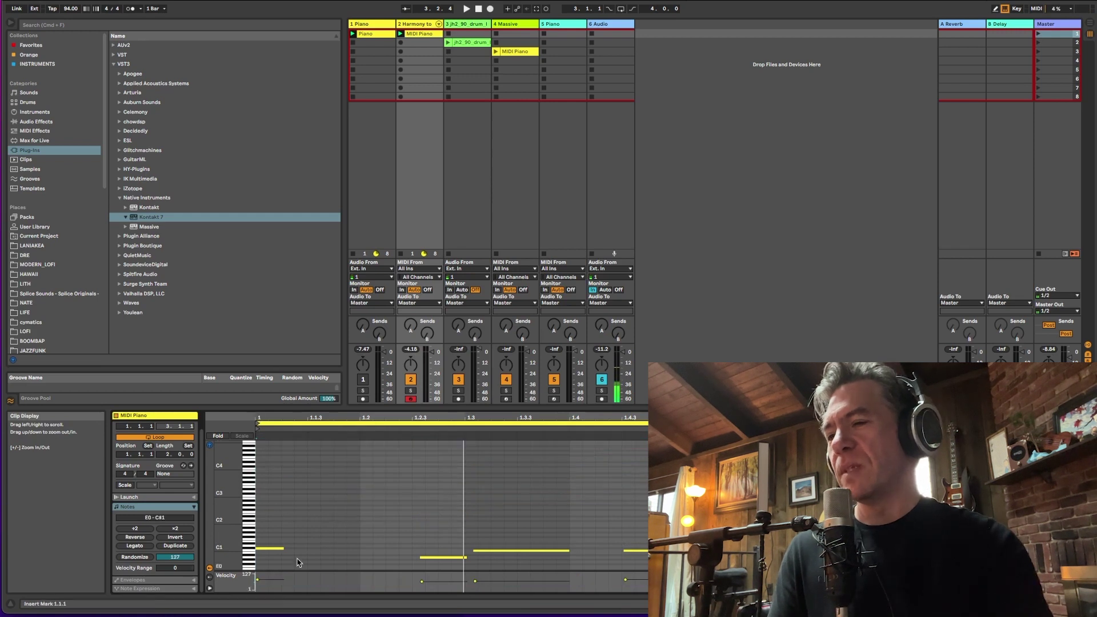
Step: Delete the 2 Harmony track, then show the Massive track's devices and launch its MIDI Piano clip
{"action": "left_click", "coordinate": [420, 24]}
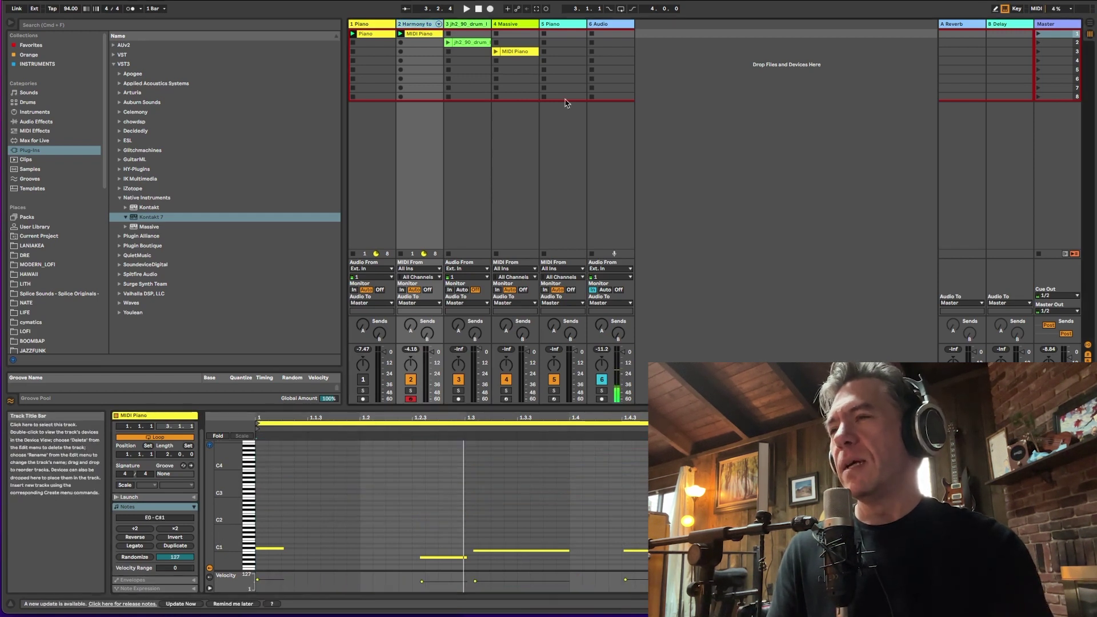
{"action": "key", "text": "Delete"}
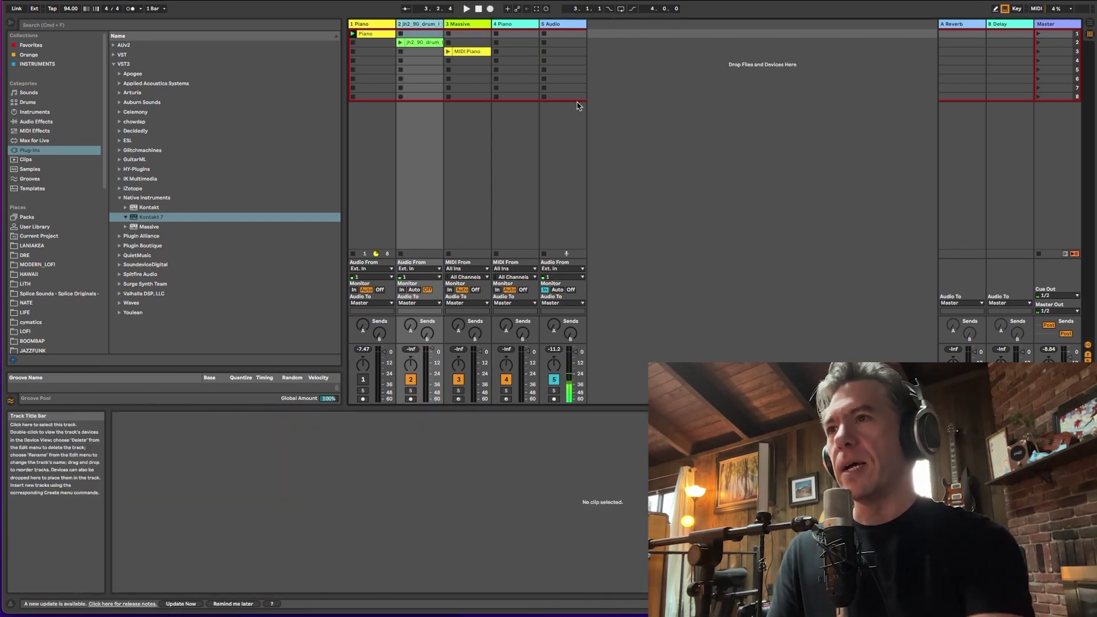
{"action": "left_click", "coordinate": [458, 26]}
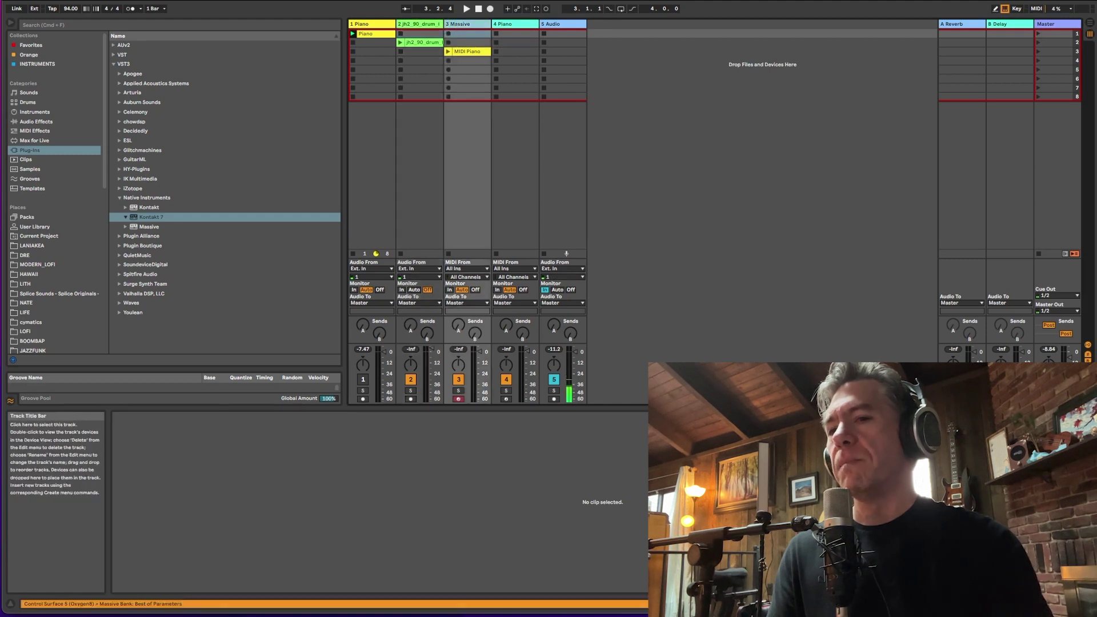
{"action": "key", "text": "shift+Tab"}
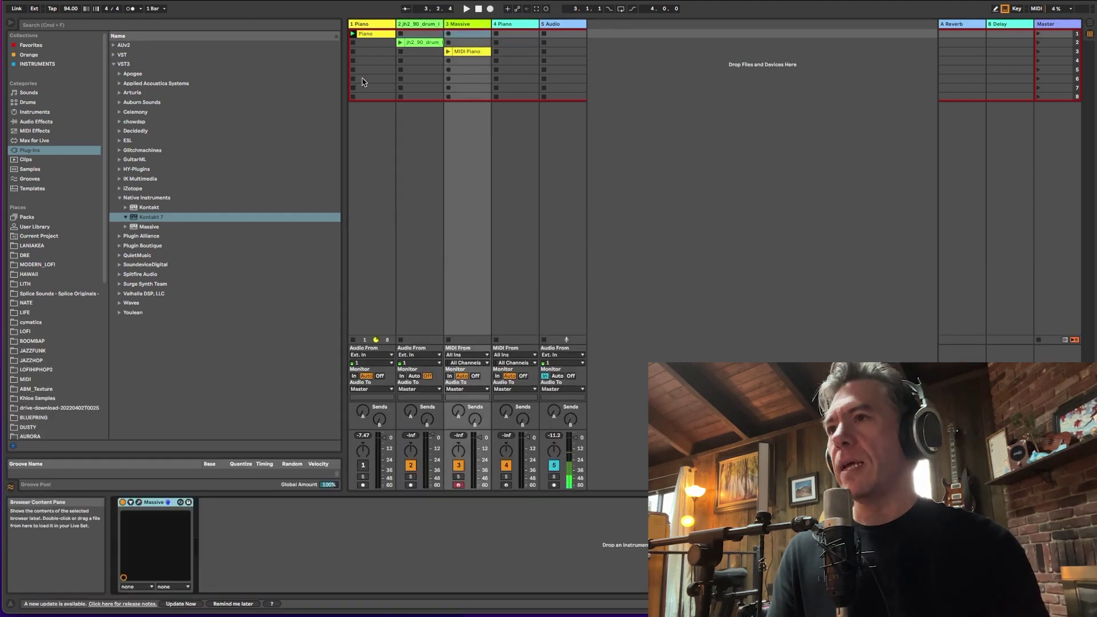
{"action": "left_click", "coordinate": [448, 52]}
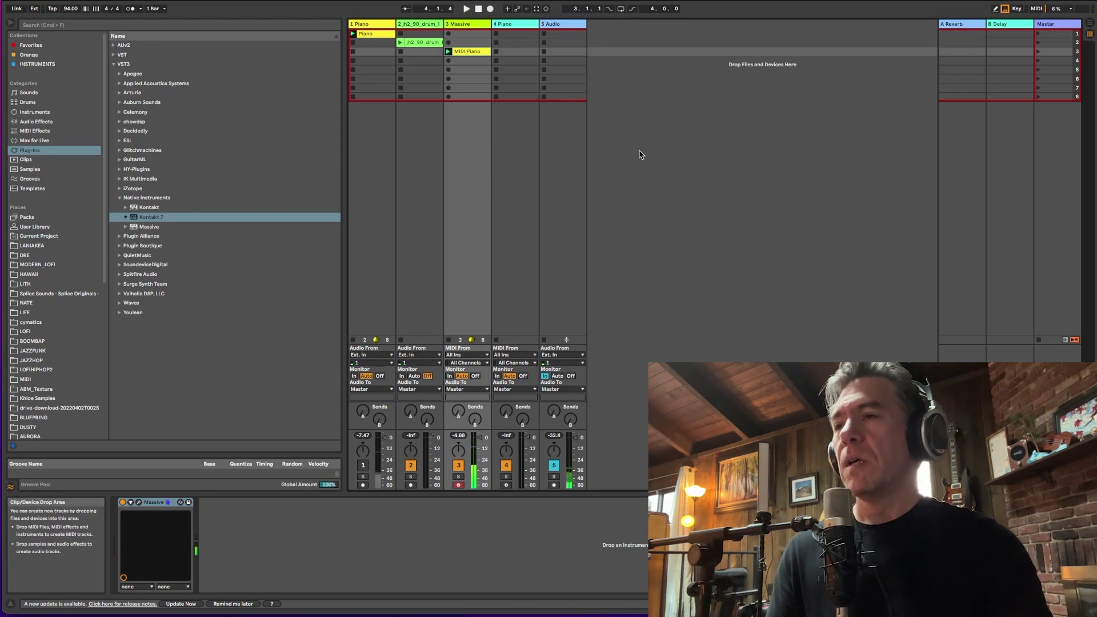
Step: Move the drum loop and MIDI Piano clips into row 1, leaving the Piano track muted
{"action": "left_click", "coordinate": [419, 43]}
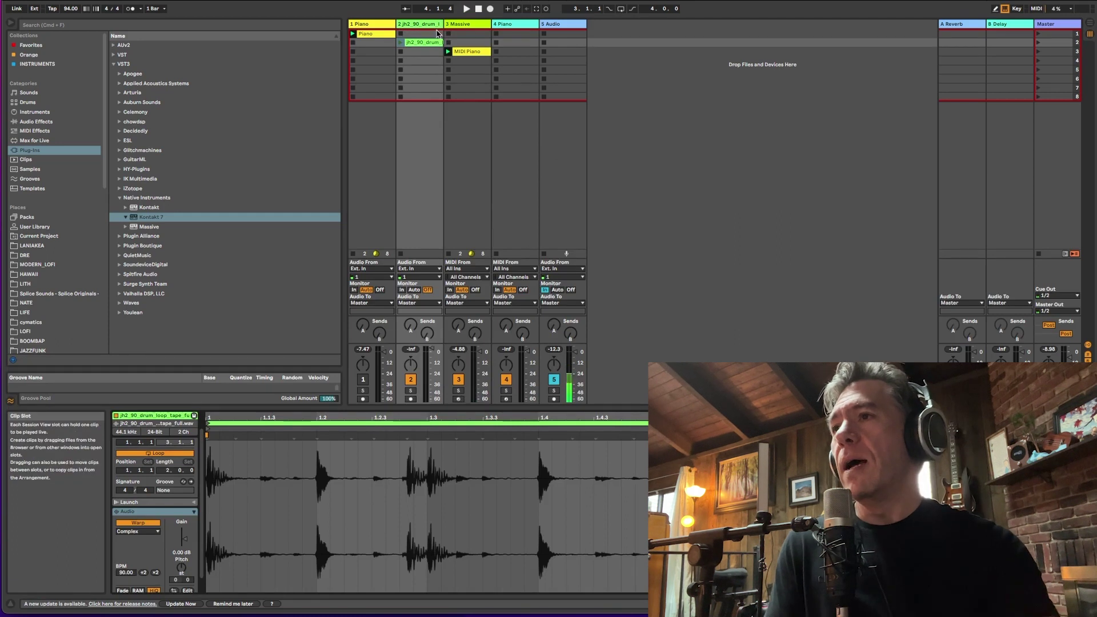
{"action": "left_click_drag", "start_coordinate": [427, 44], "coordinate": [467, 34]}
{"action": "key", "text": "Return"}
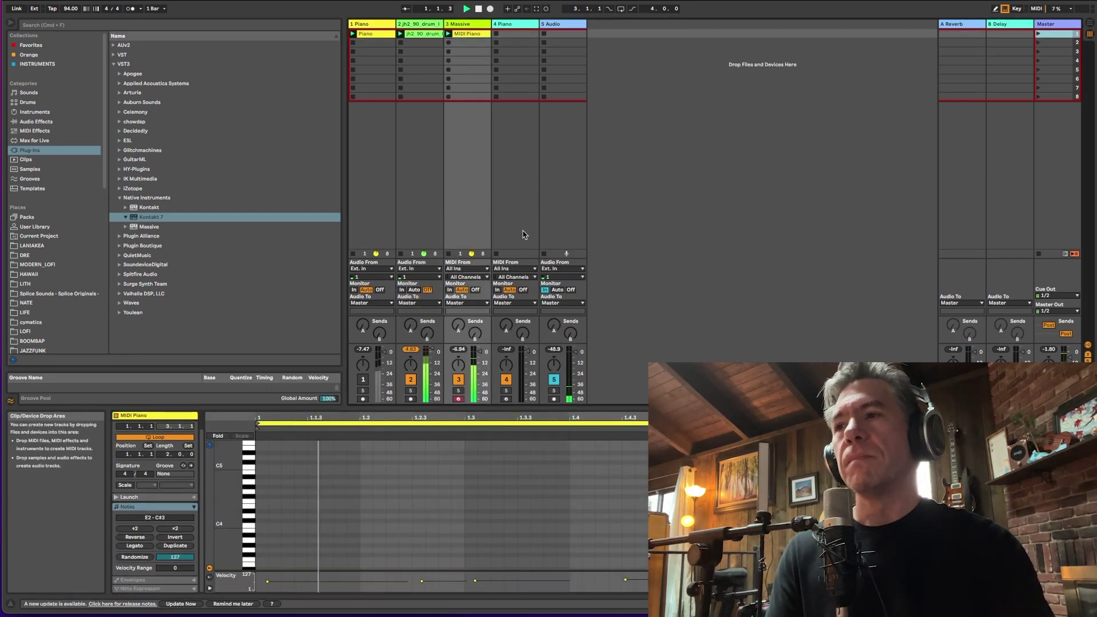
{"action": "left_click", "coordinate": [363, 380]}
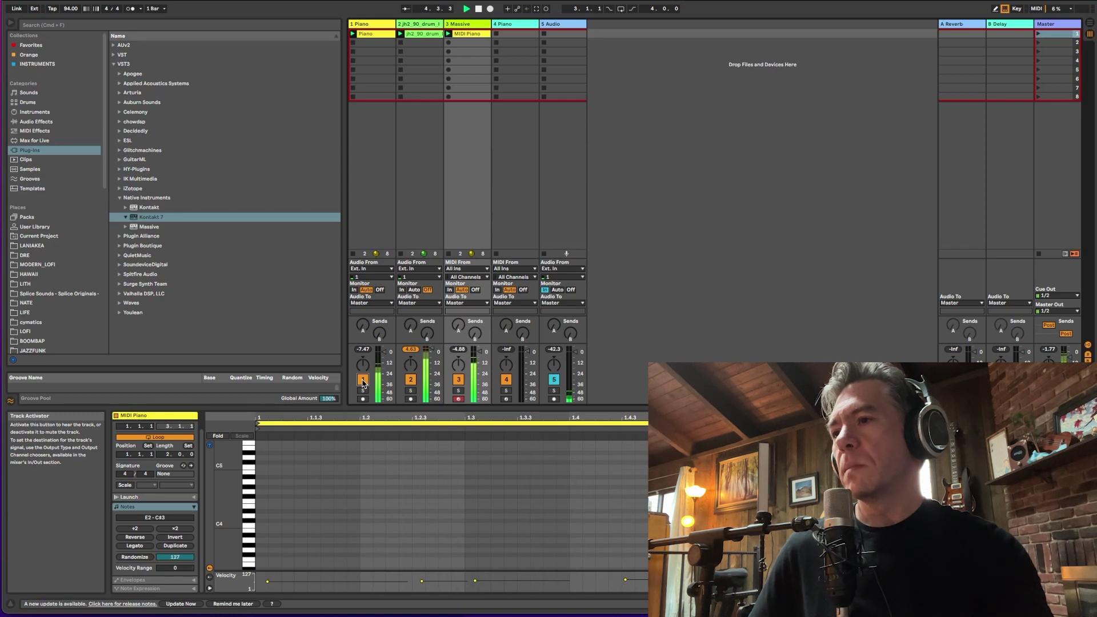
{"action": "left_click", "coordinate": [363, 381]}
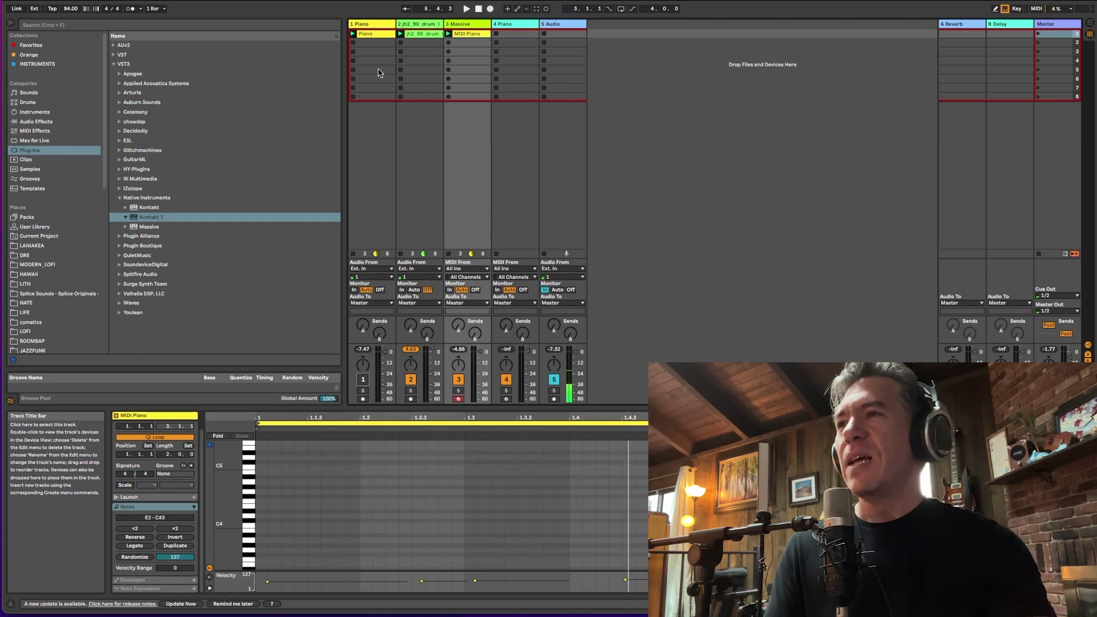
Step: Show the 4 Piano track's Simpler with the sliced piano sample and start playback
{"action": "left_click", "coordinate": [512, 26]}
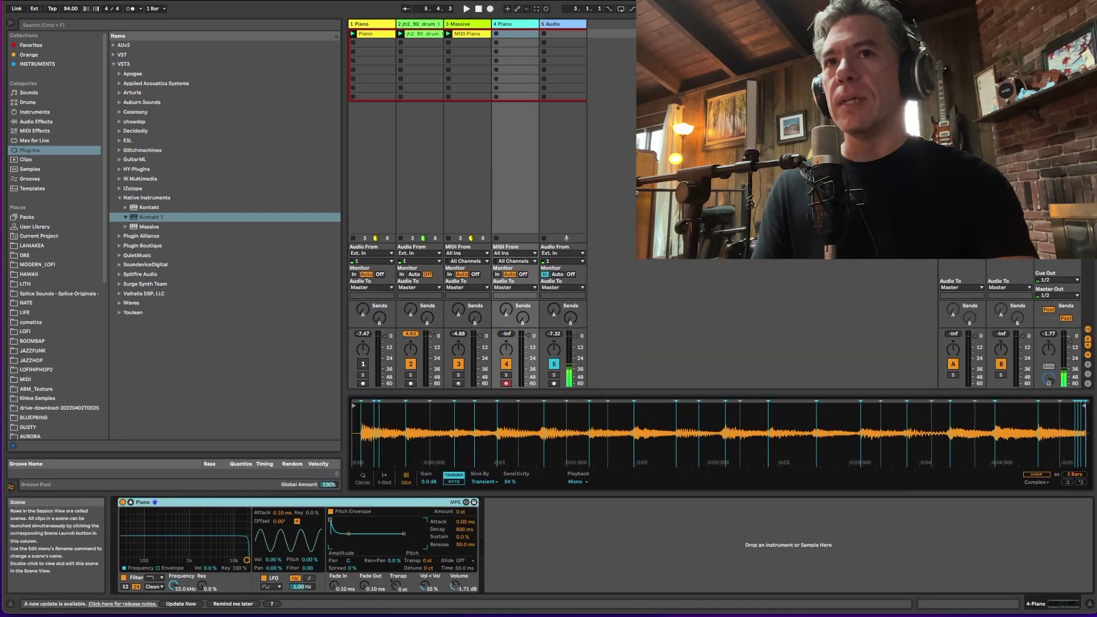
{"action": "key", "text": "space"}
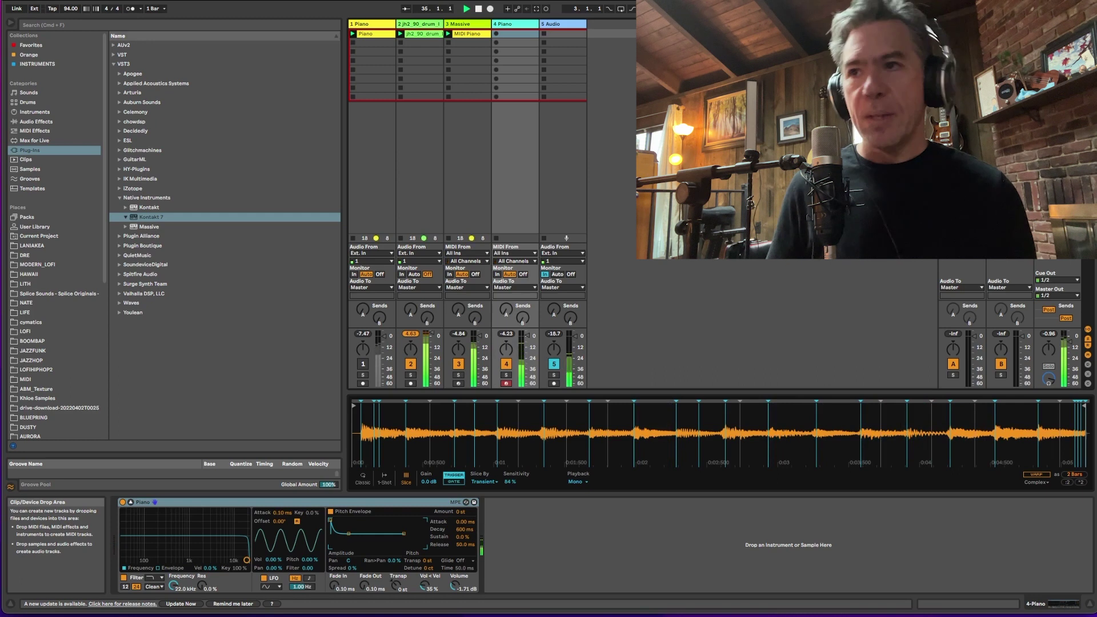
Step: Select the Master track to reveal its Low Heat SP-404 FX rack
{"action": "left_click", "coordinate": [633, 367]}
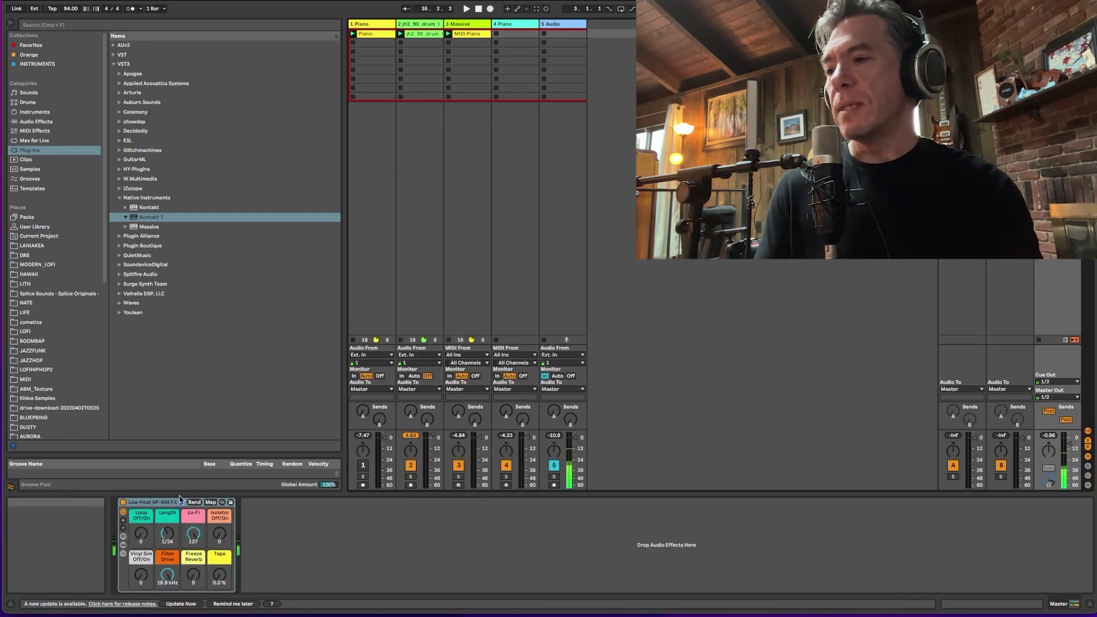